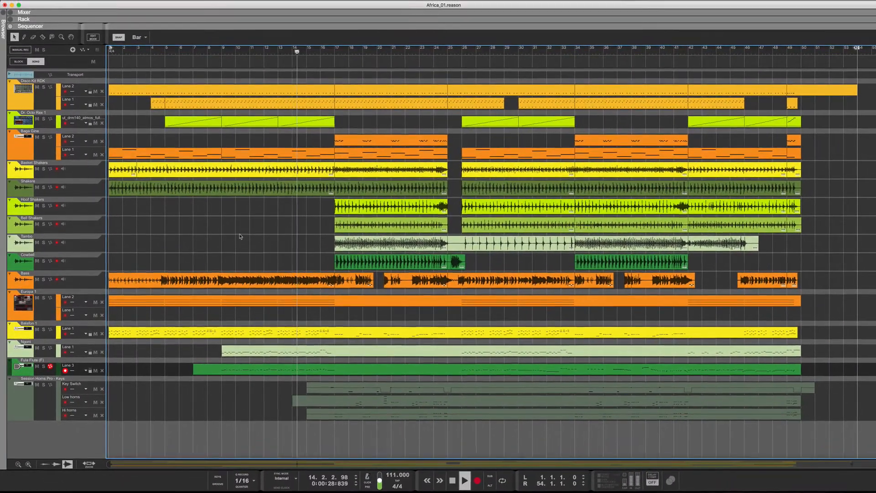
Examine the song's rack devices across all columns during playback, then stop playback.
key(F6)
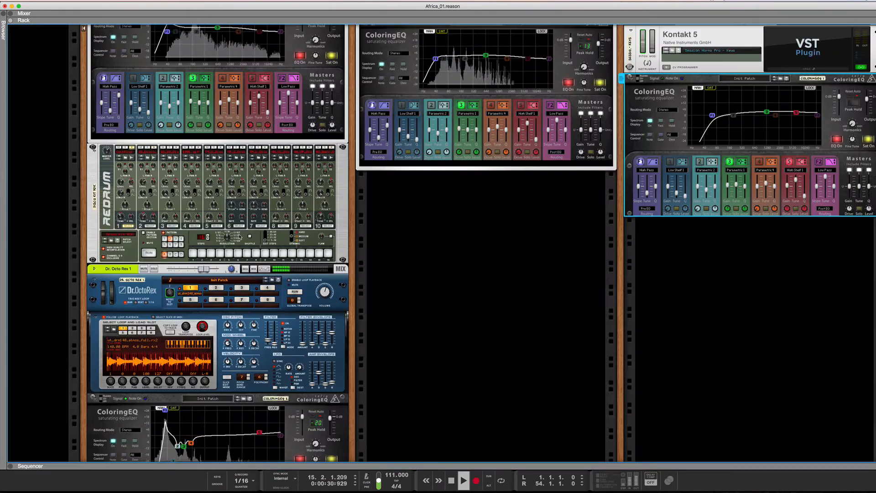
scroll(240, 237, up, 5)
scroll(239, 236, up, 2)
scroll(239, 237, left, 5)
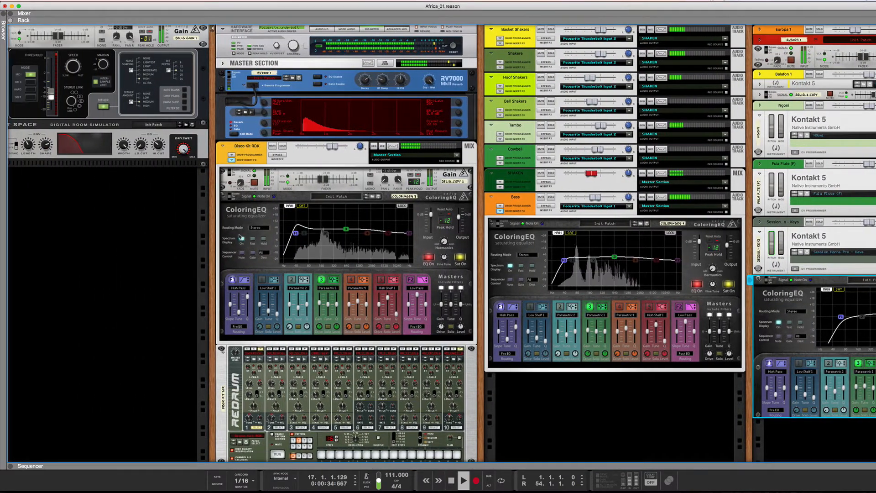
scroll(239, 236, left, 5)
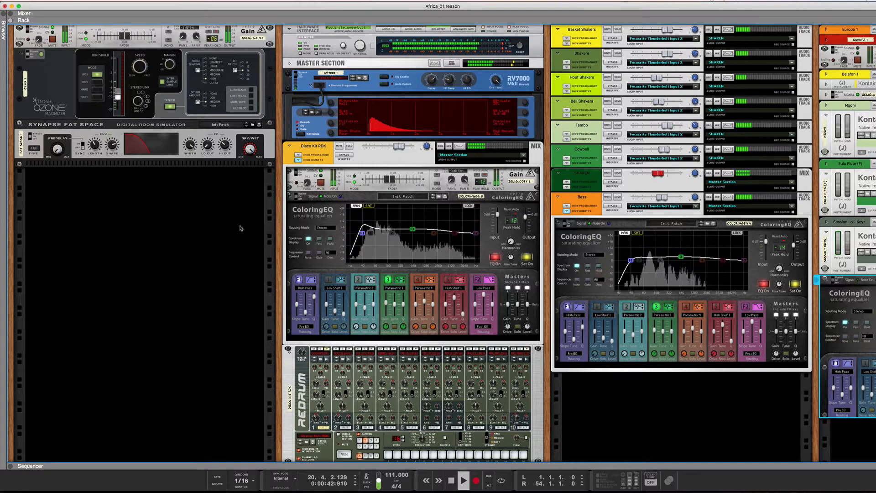
scroll(240, 228, right, 5)
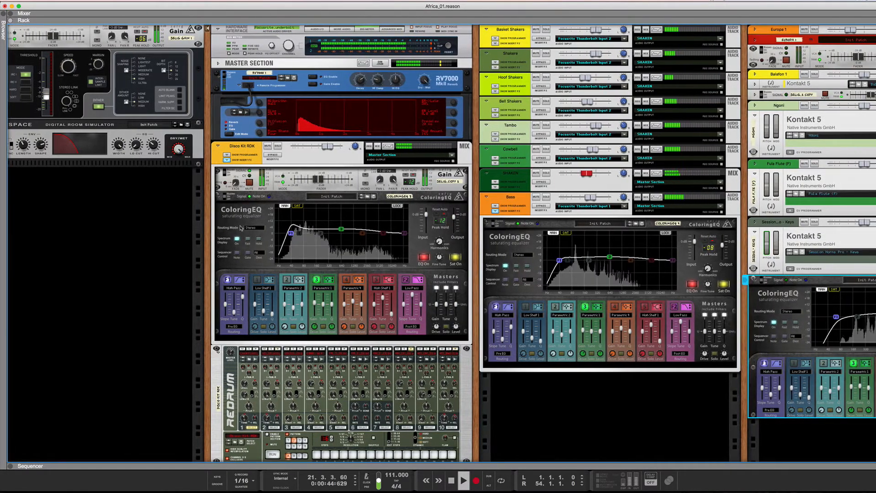
scroll(240, 228, right, 5)
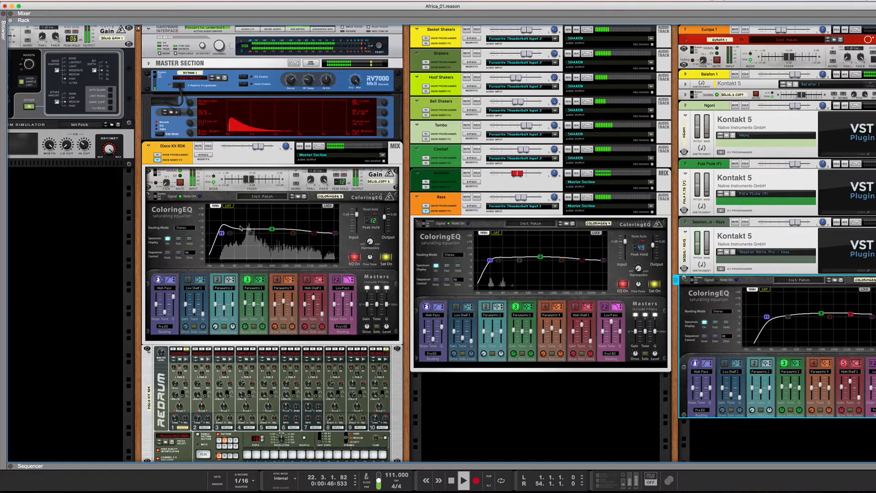
scroll(241, 228, right, 5)
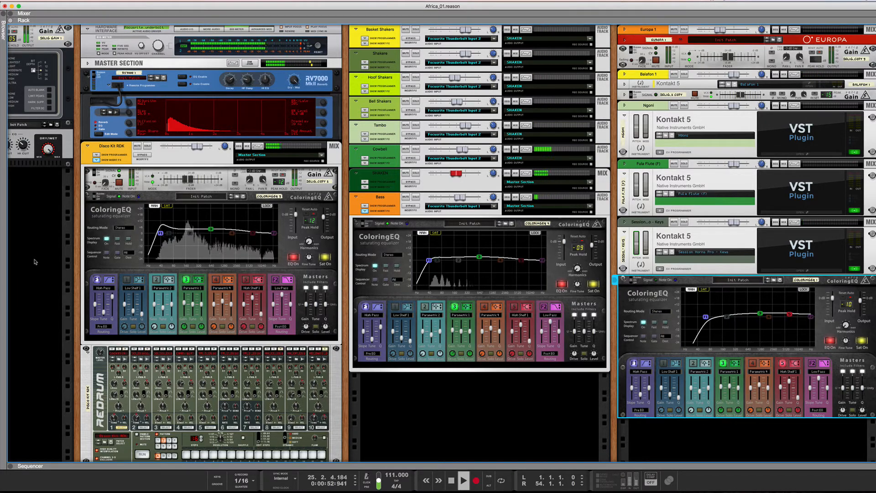
key(space)
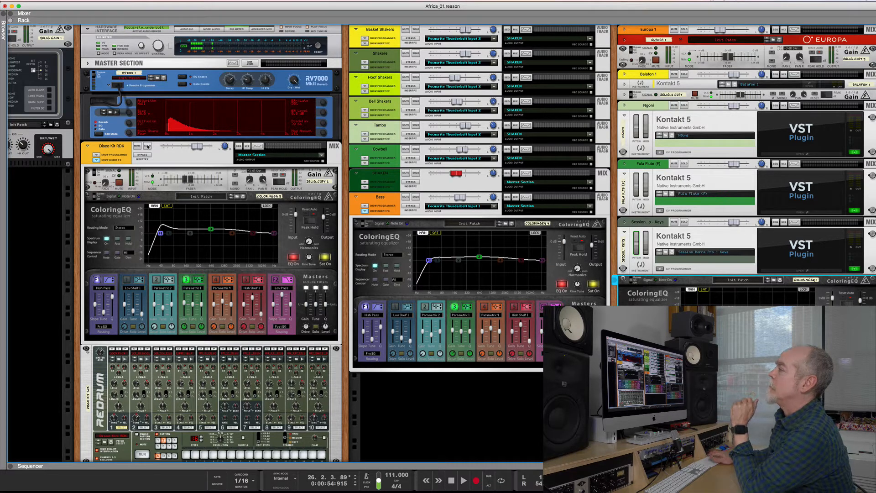
Play the Disco Kit RDK channel in solo and audition its ColoringEQ band 3 saturation on its own.
click(148, 146)
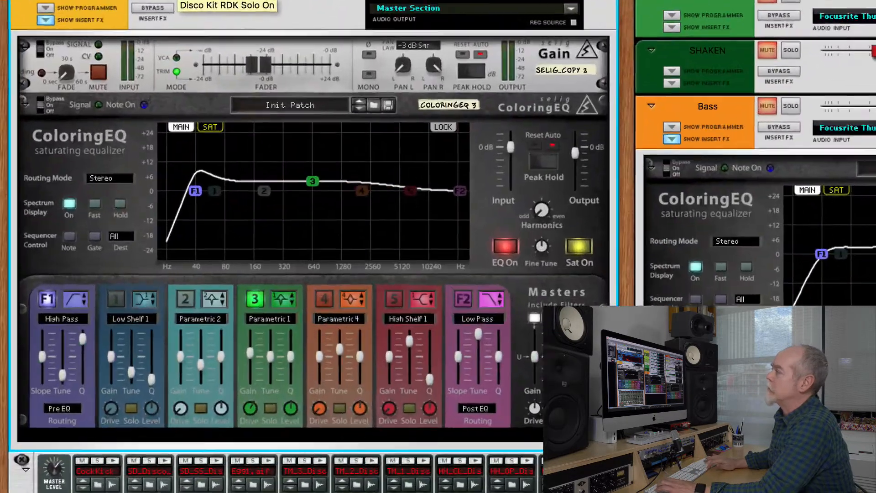
key(space)
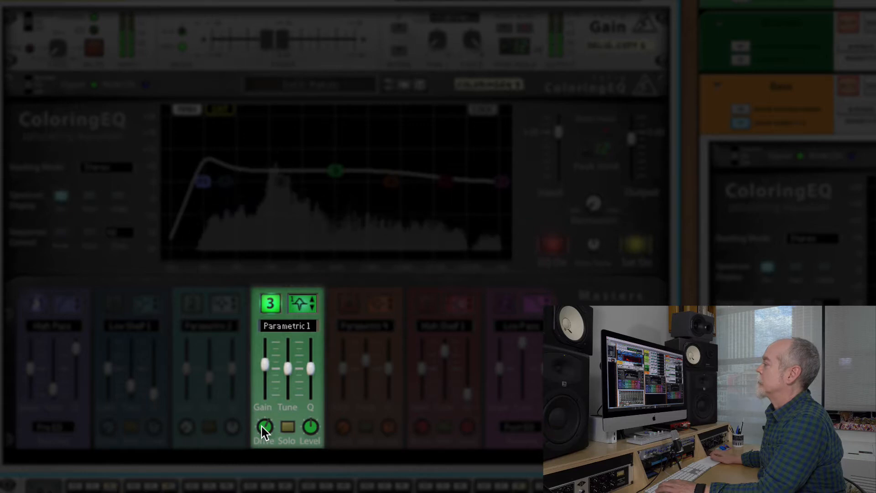
click(292, 427)
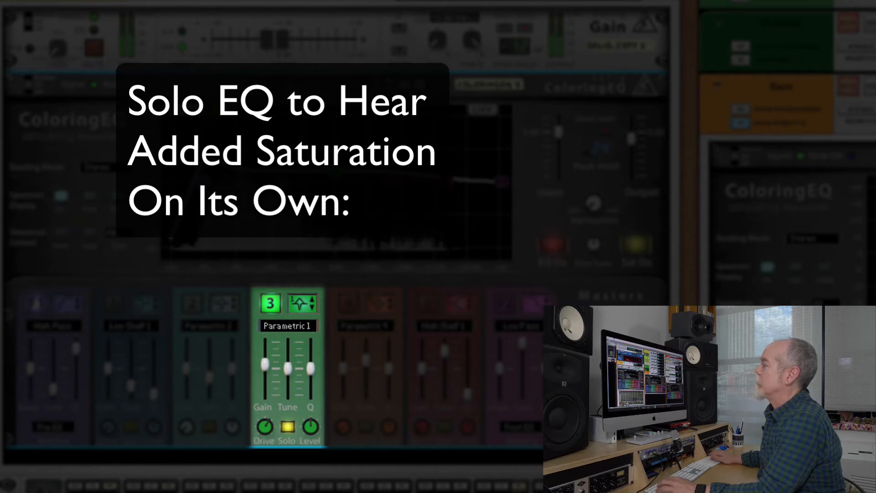
click(288, 428)
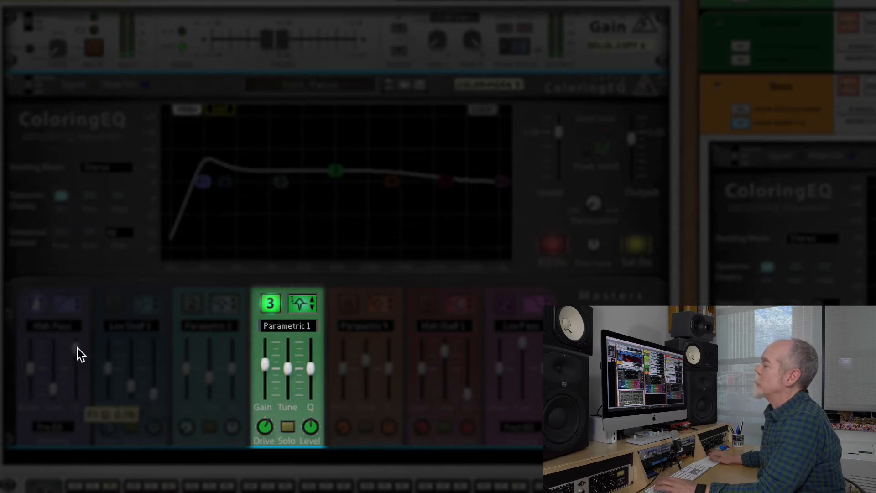
Set the Disco Kit's F1 high pass Q to 0.00, play the kit, and raise the Q again into a resonant peak.
drag(77, 348, 77, 365)
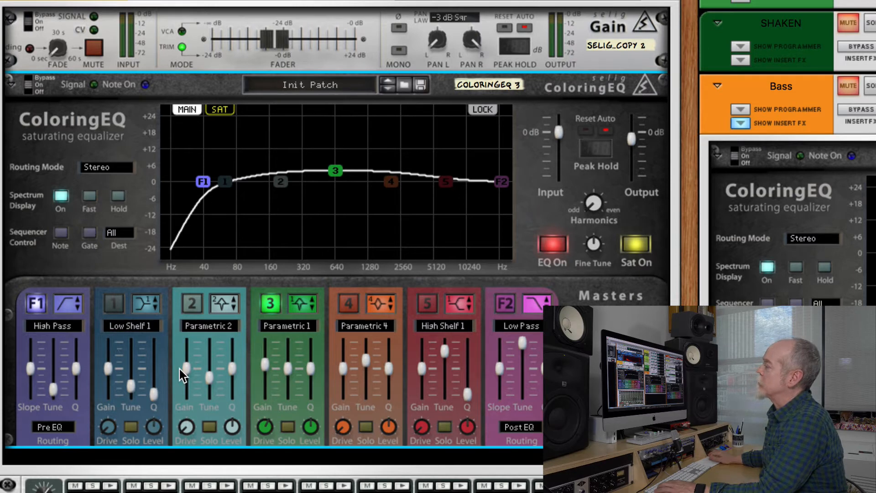
key(space)
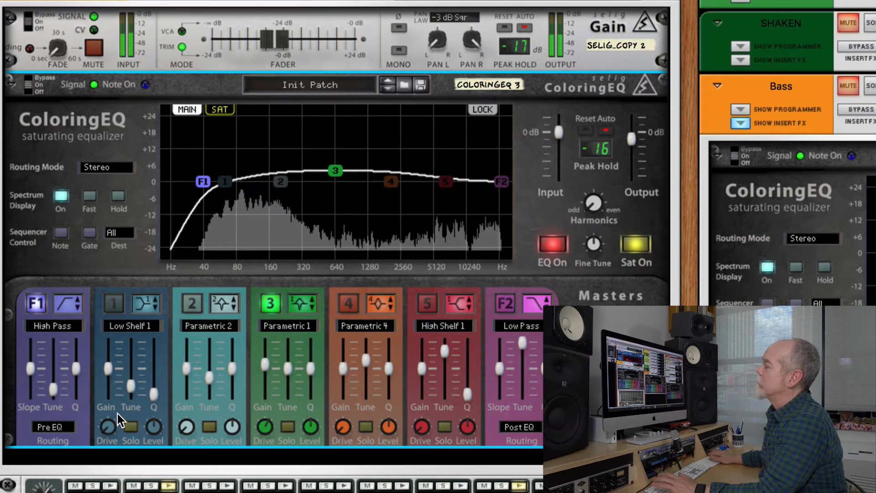
mouse_move(76, 372)
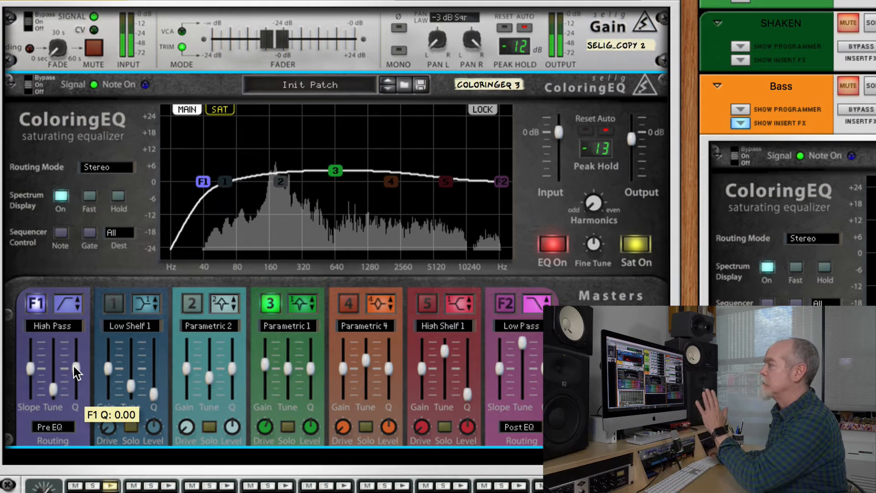
drag(76, 372, 77, 343)
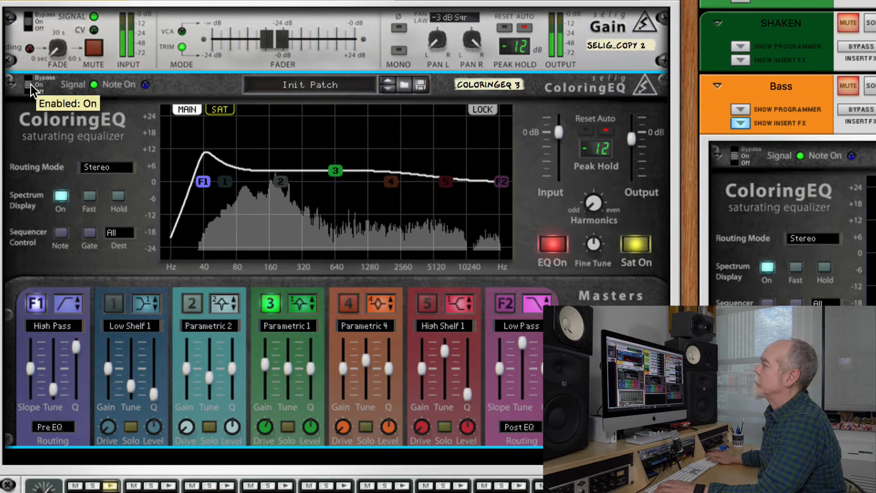
Compare the playing drum kit with its ColoringEQ bypassed and enabled, then stop playback.
drag(32, 89, 33, 73)
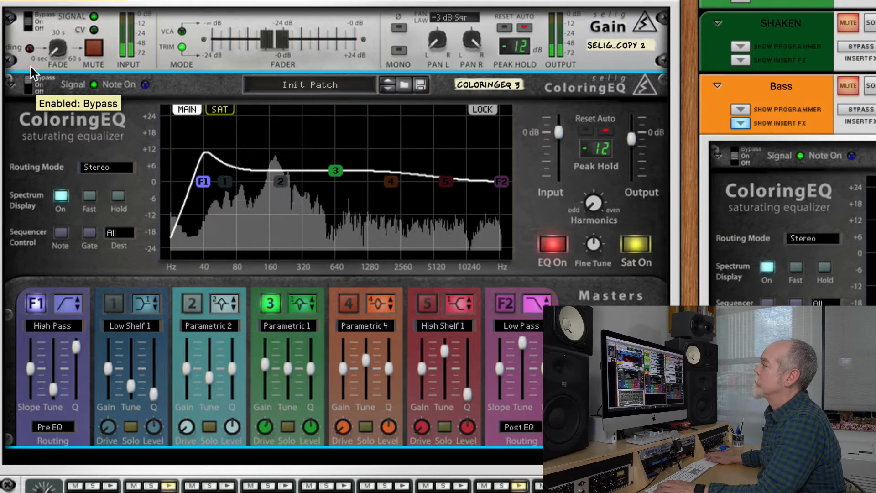
drag(32, 73, 33, 87)
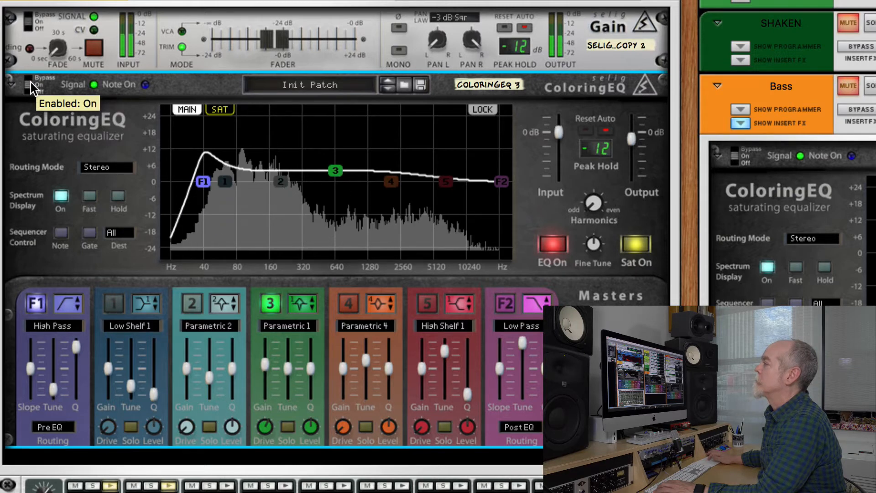
key(space)
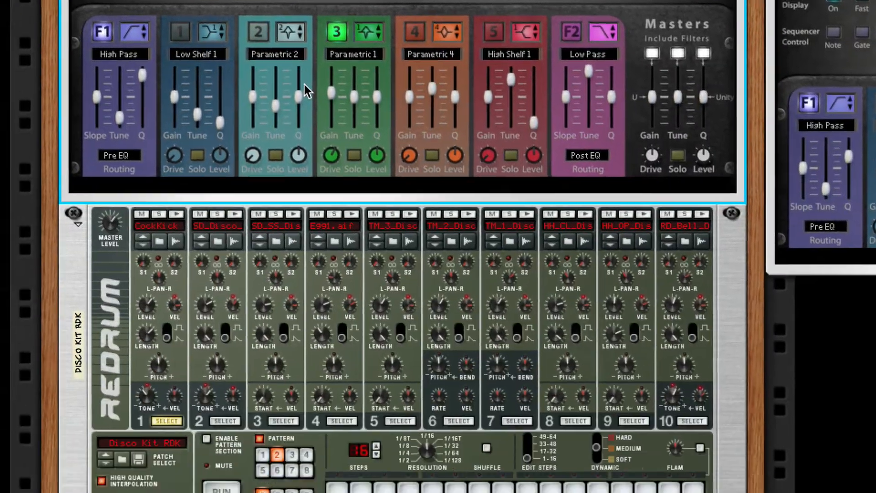
Solo the Dr. Octo Rex 1 channel below the Redrum.
scroll(305, 84, down, 5)
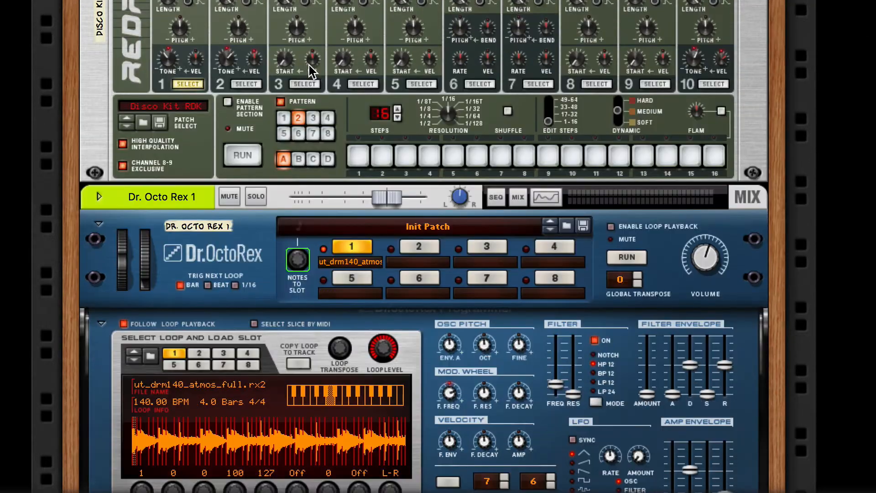
scroll(309, 65, down, 1)
click(255, 179)
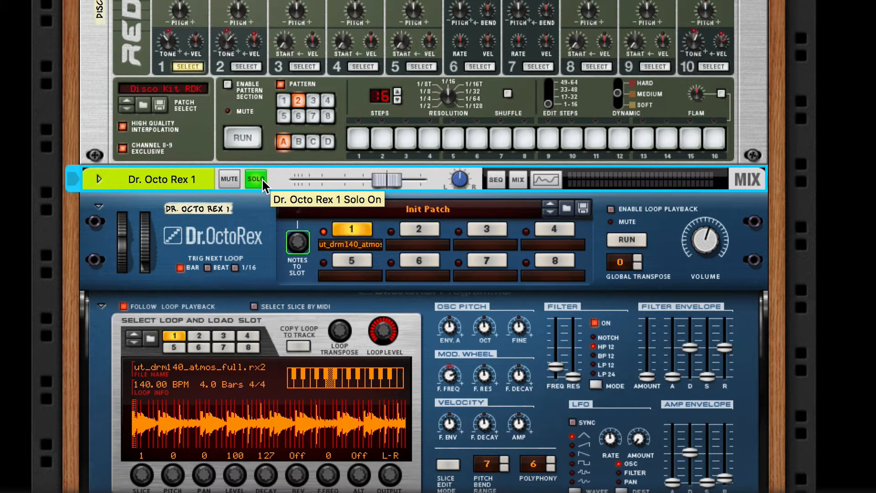
Play the Dr. Octo Rex loop with its ColoringEQ bypassed and with it enabled to compare the sound.
scroll(262, 179, down, 7)
scroll(262, 179, down, 6)
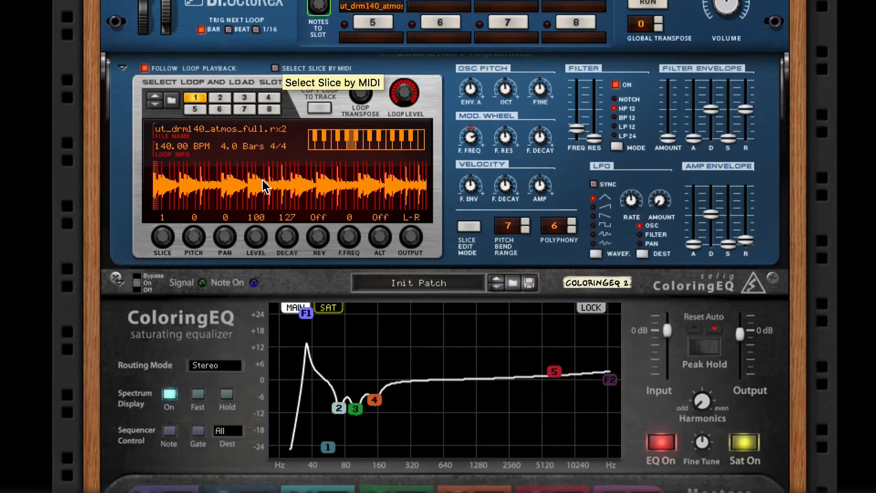
scroll(263, 180, down, 9)
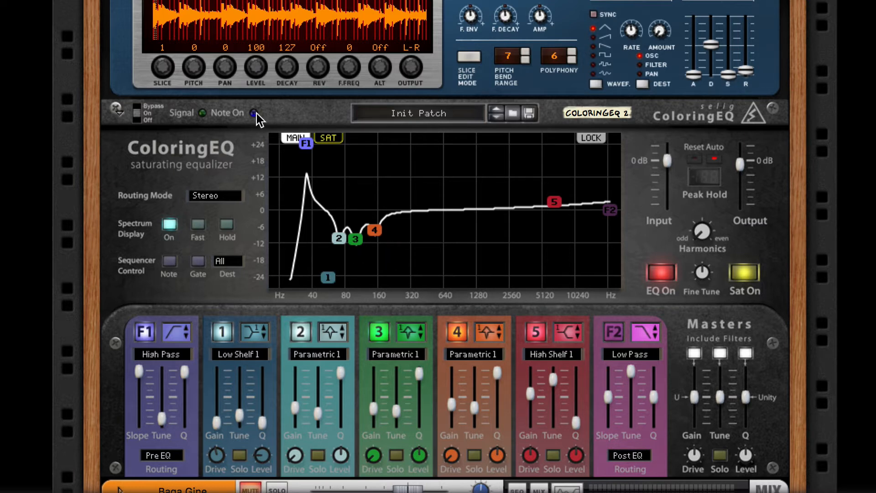
click(136, 114)
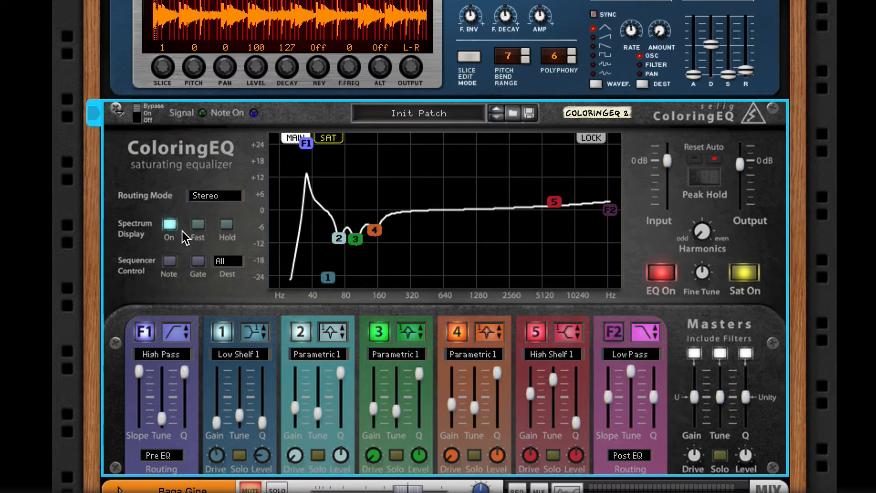
key(space)
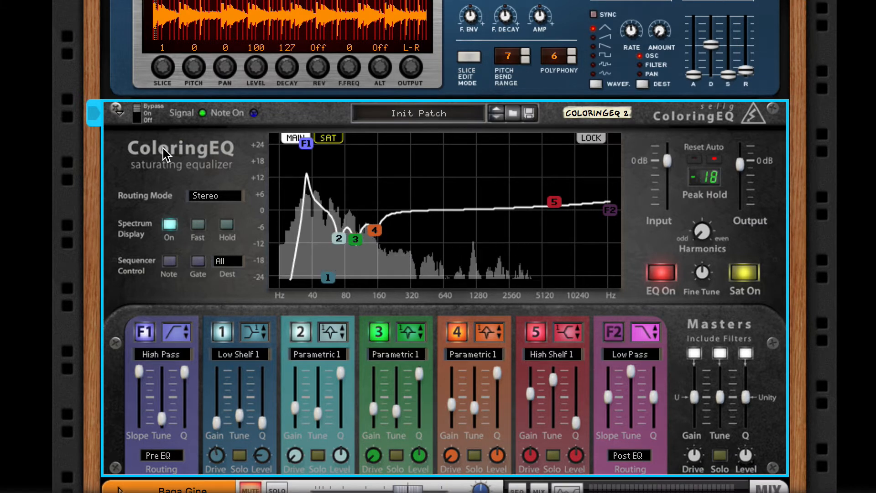
click(139, 118)
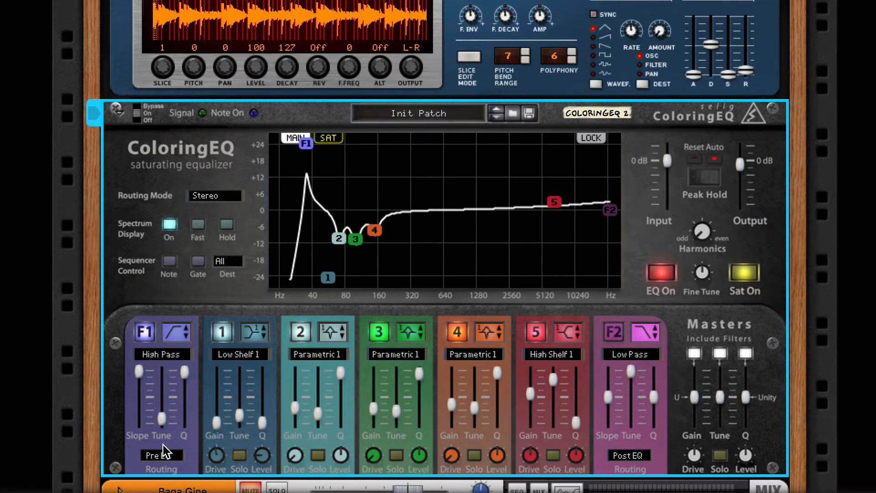
mouse_move(161, 418)
key(space)
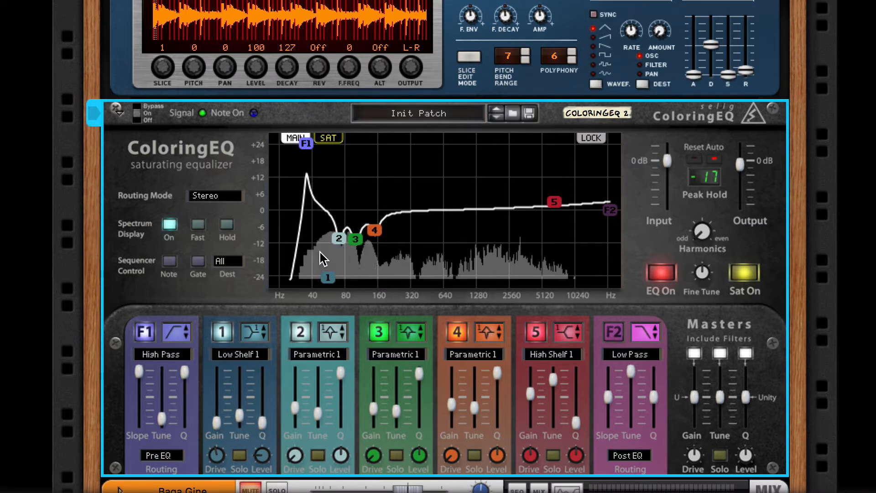
key(space)
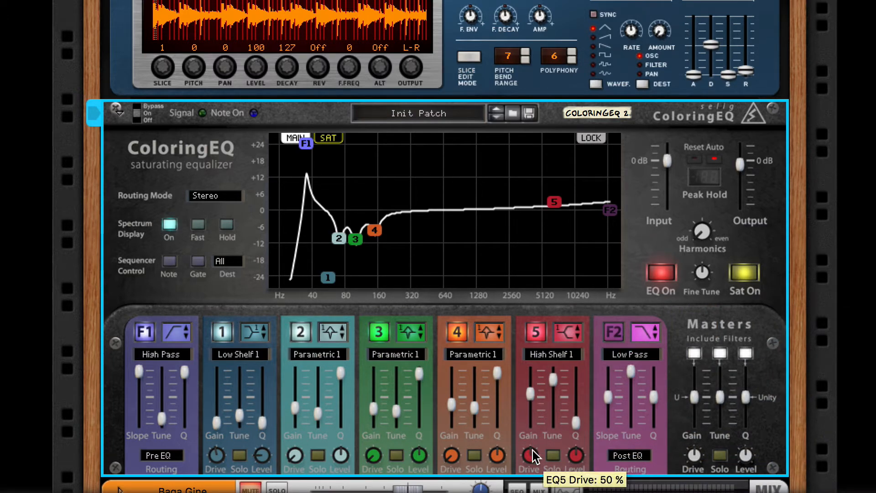
Audition the Dr. Octo Rex EQ's low shelf band 1 and high shelf band 5 in solo, then clear the band solo.
click(239, 456)
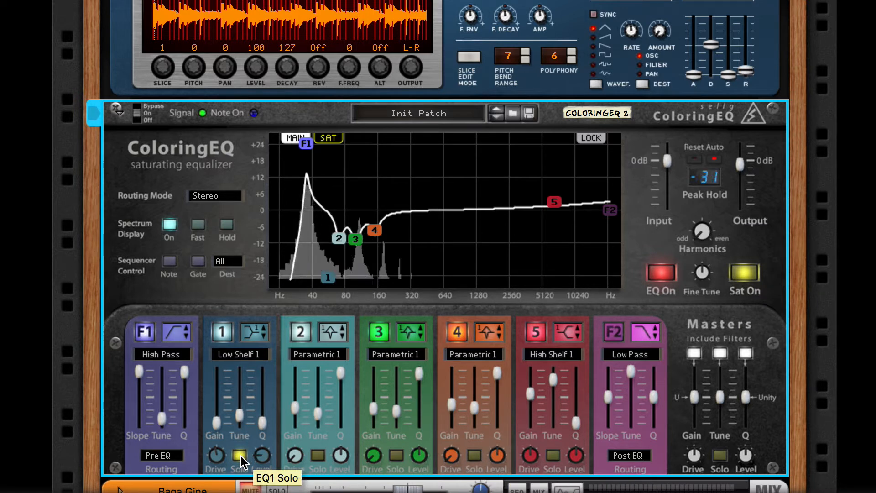
click(553, 456)
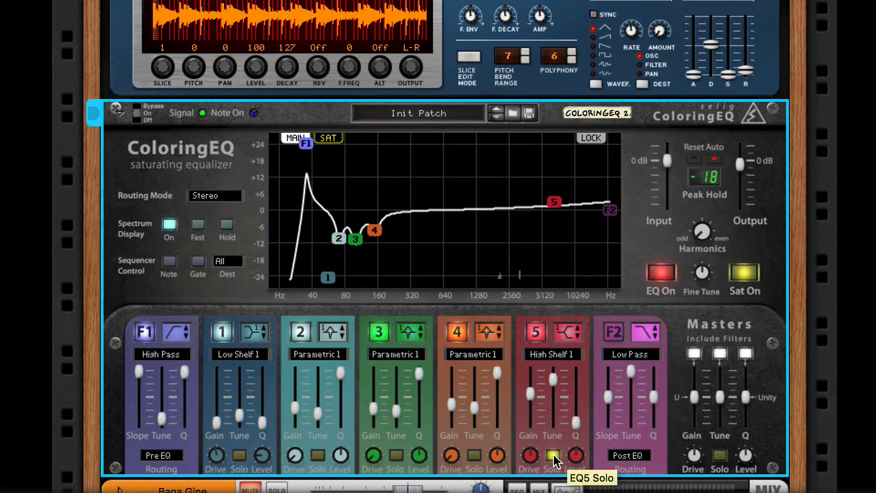
click(553, 456)
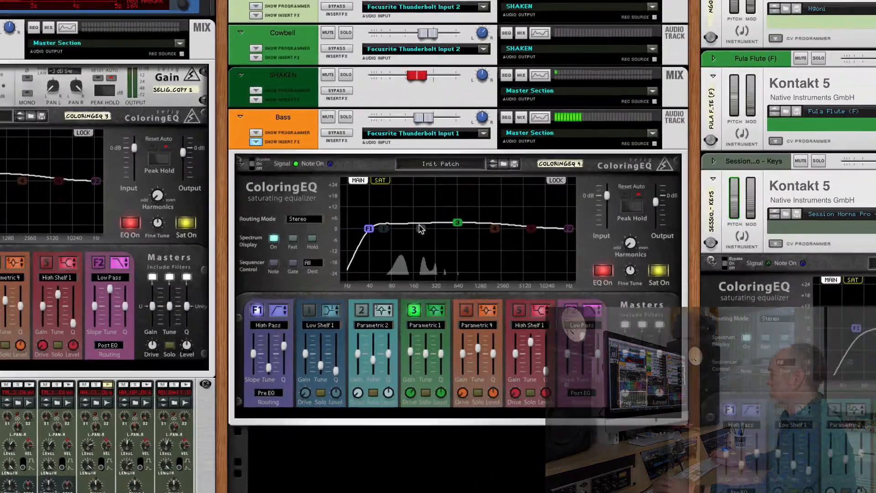
Solo the Bass channel, stop playback and slightly adjust the F1 high pass Q on its ColoringEQ.
click(345, 117)
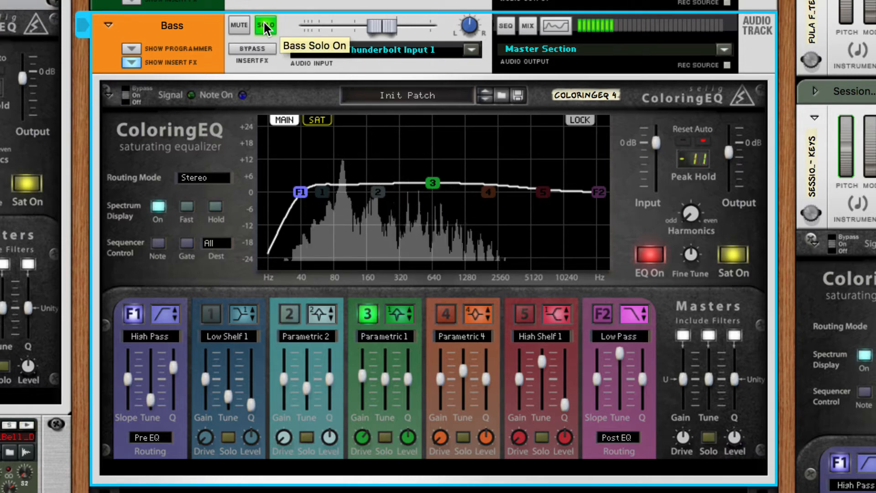
key(space)
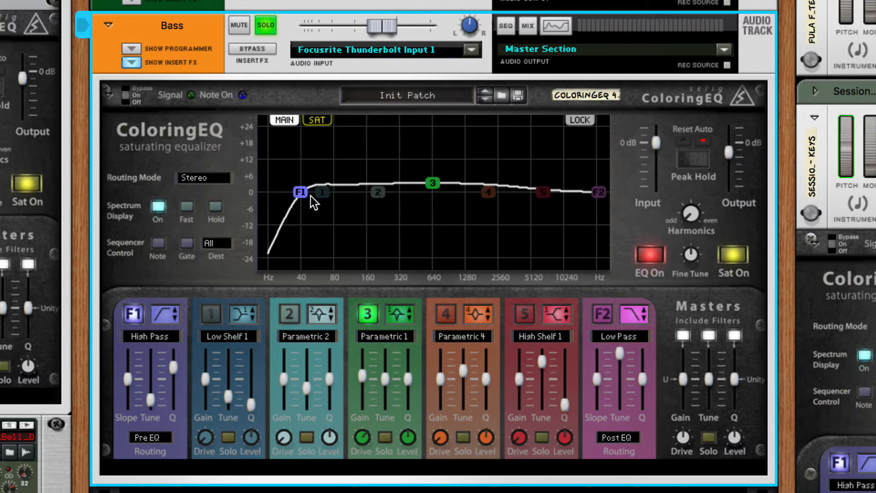
drag(174, 366, 175, 370)
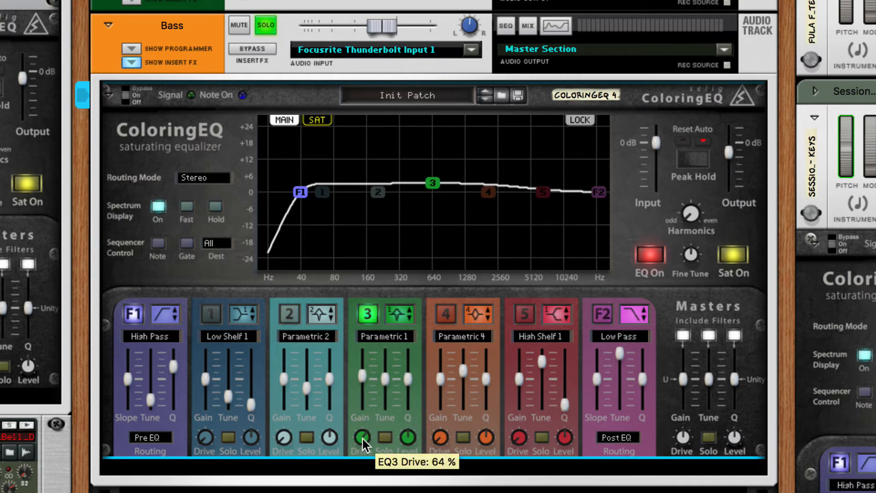
Audition band 3 of the Bass ColoringEQ in solo, then take the Bass channel out of solo.
click(384, 438)
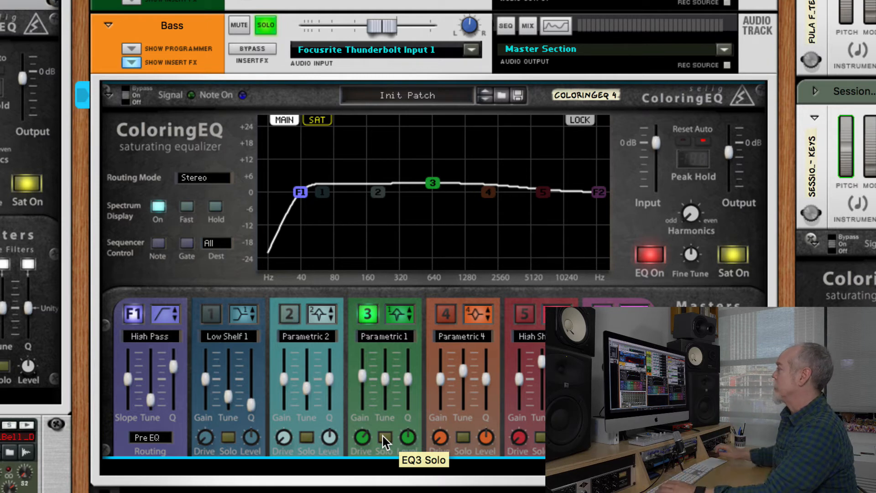
click(266, 26)
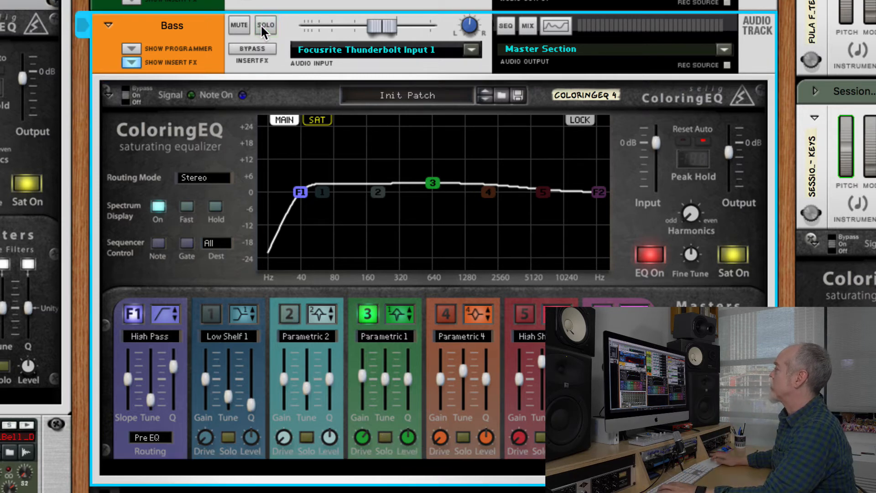
Play the song with the Bass ColoringEQ's saturation disabled and re-enabled to compare the sound, then stop playback.
click(732, 256)
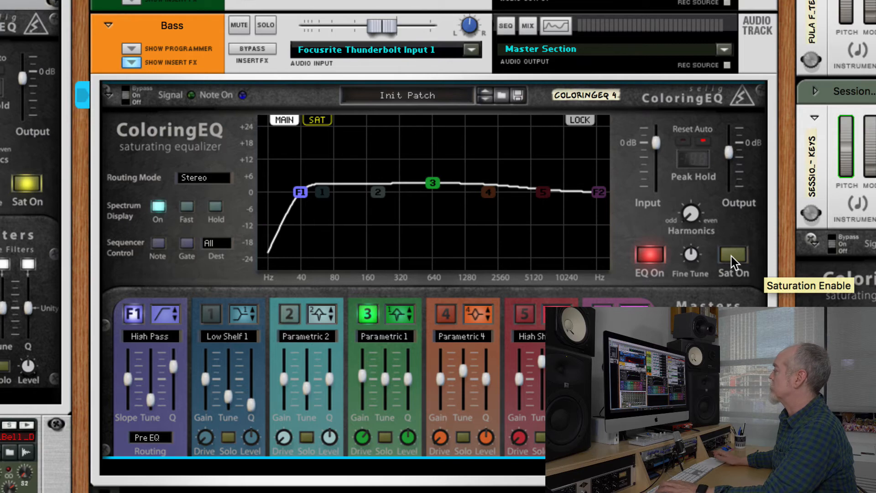
key(space)
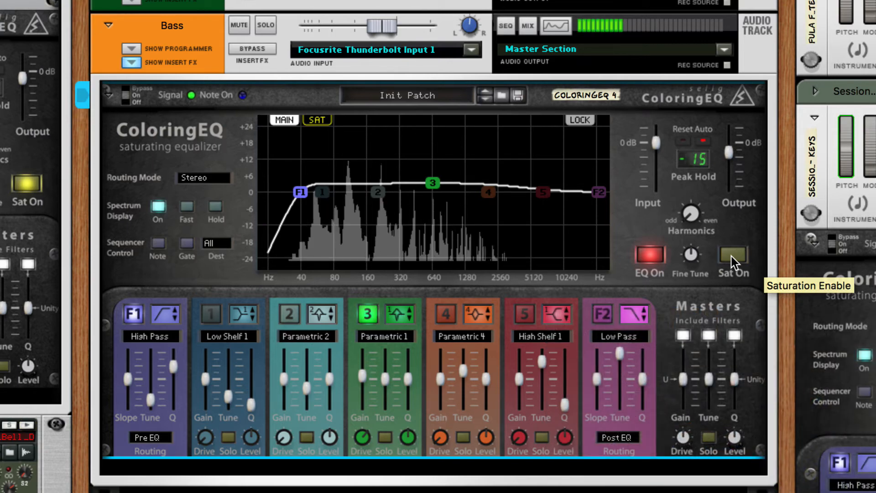
click(732, 257)
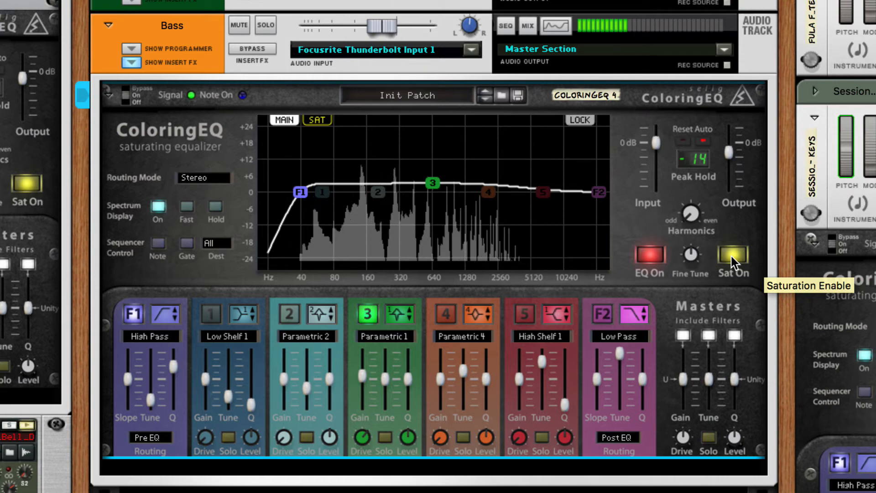
key(space)
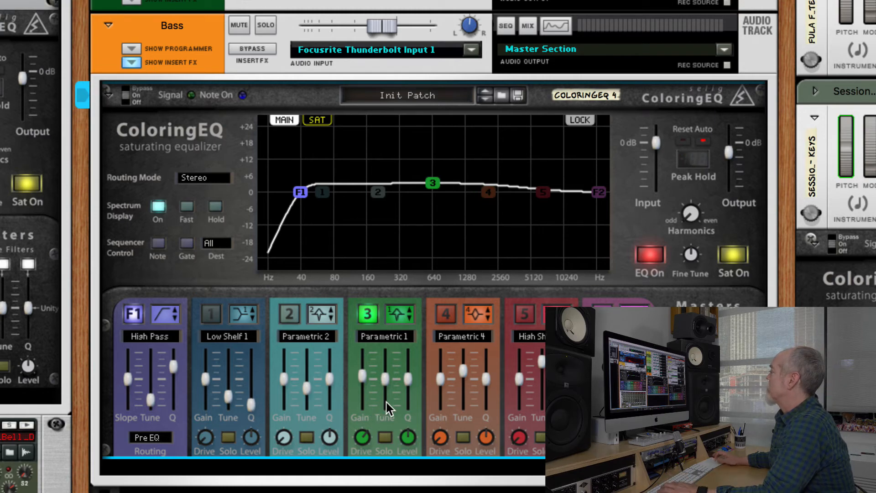
mouse_move(386, 406)
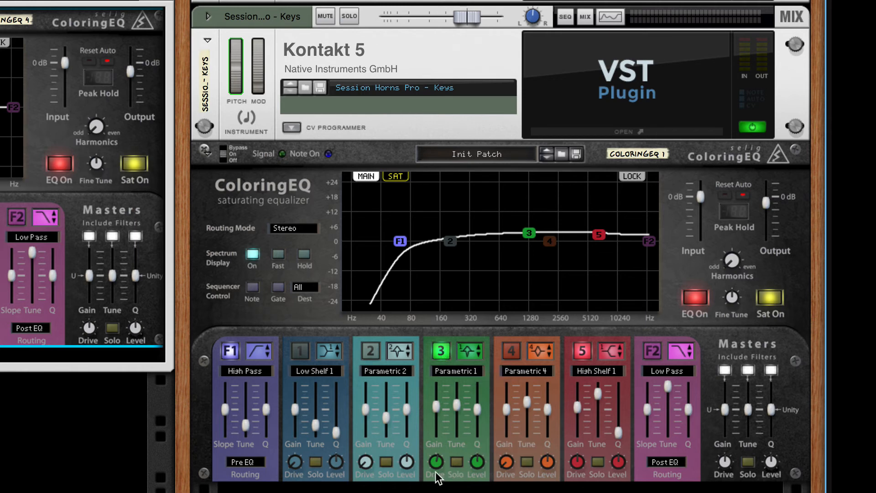
Solo the Session Horns Pro - Keys channel and compare its sound with its ColoringEQ bypassed and enabled.
mouse_move(436, 467)
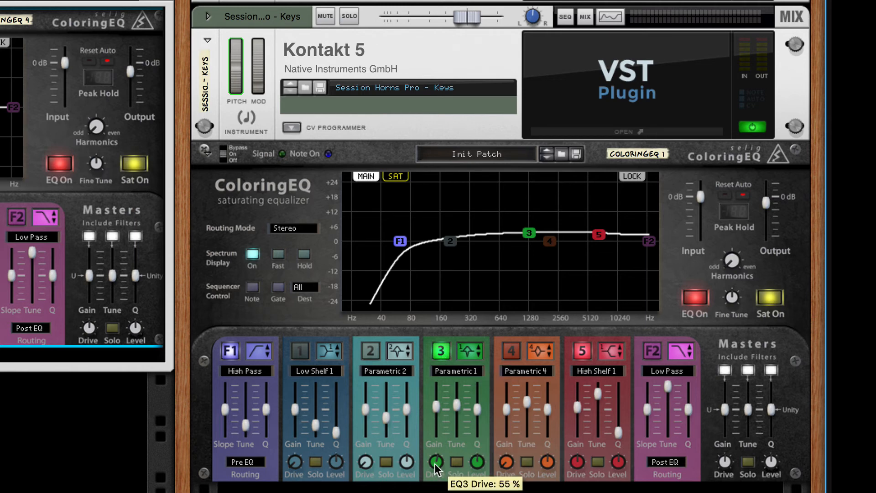
mouse_move(584, 413)
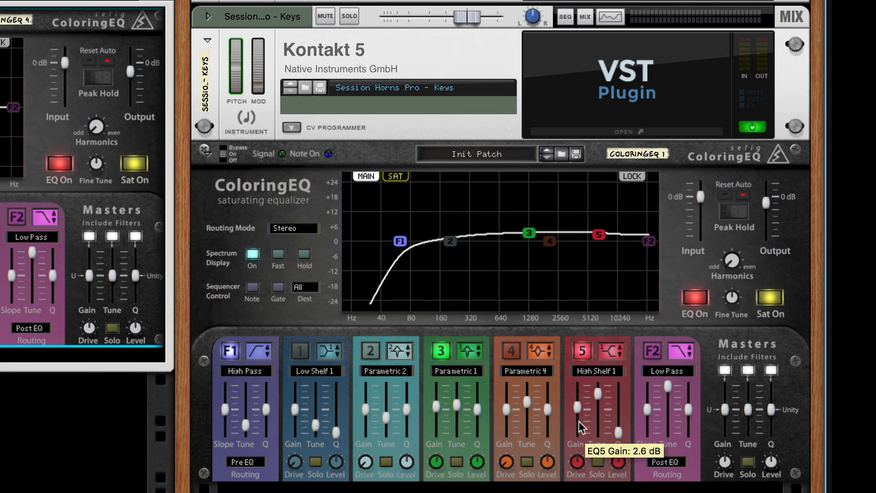
mouse_move(580, 457)
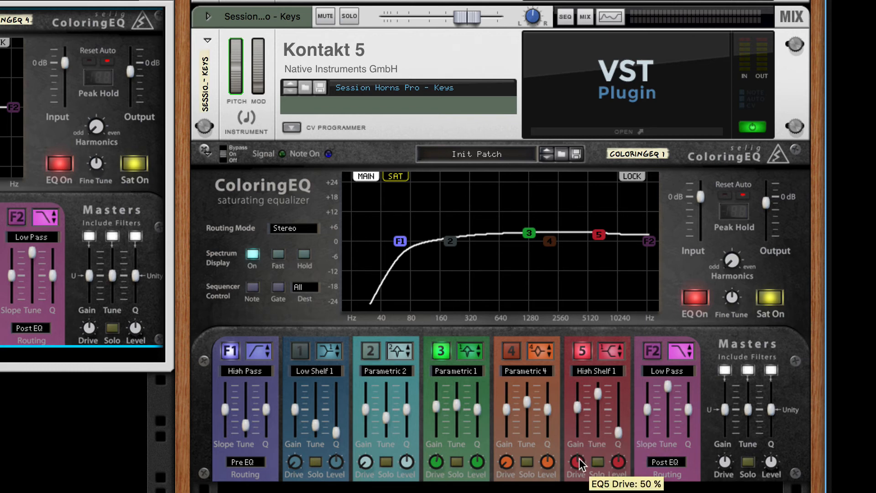
click(349, 18)
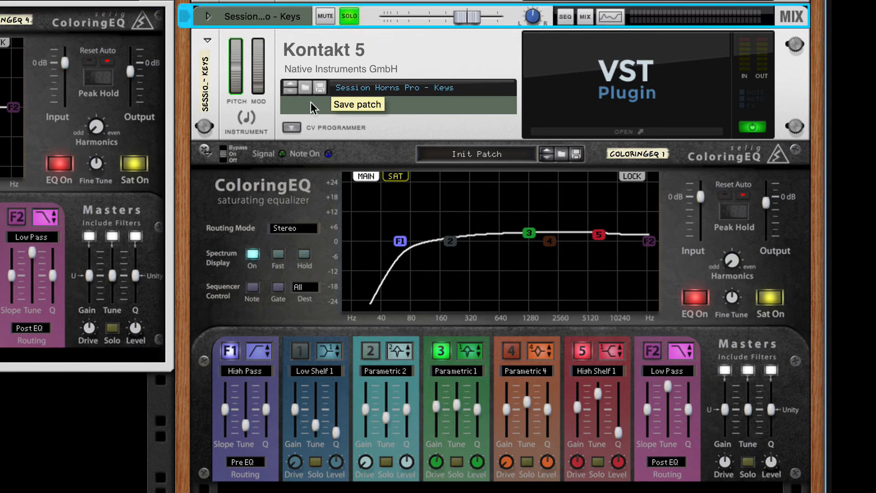
click(224, 154)
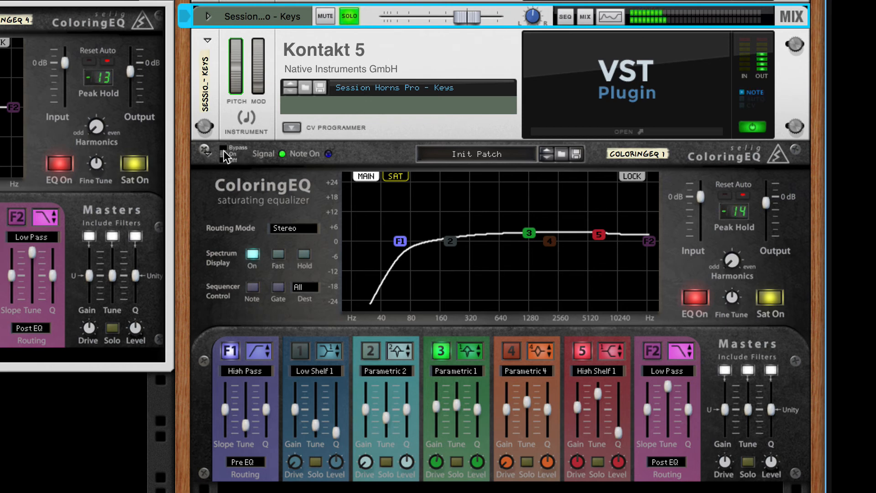
click(224, 151)
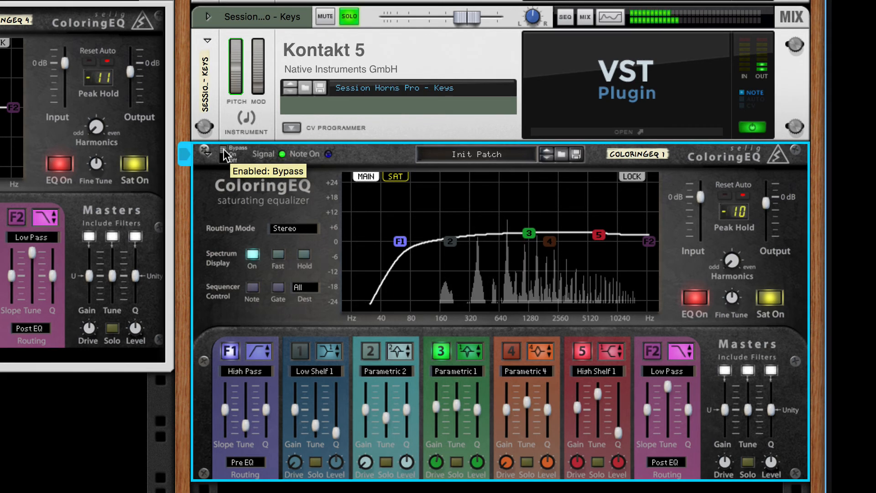
click(223, 154)
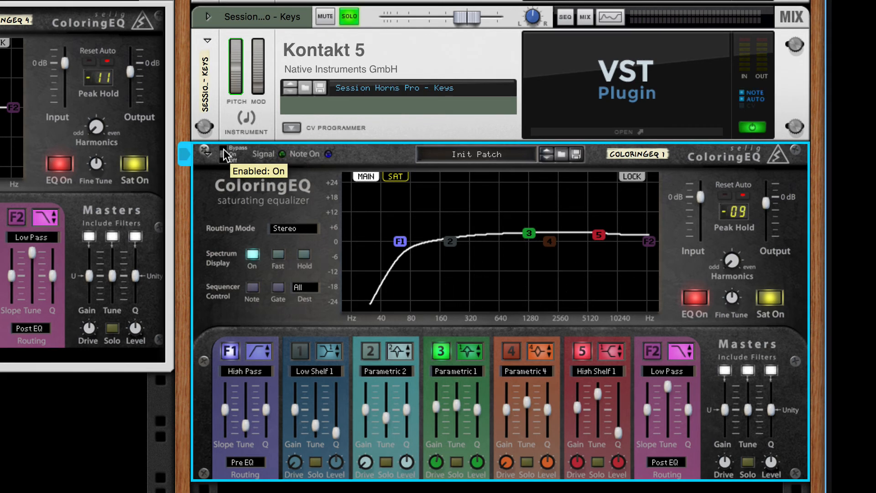